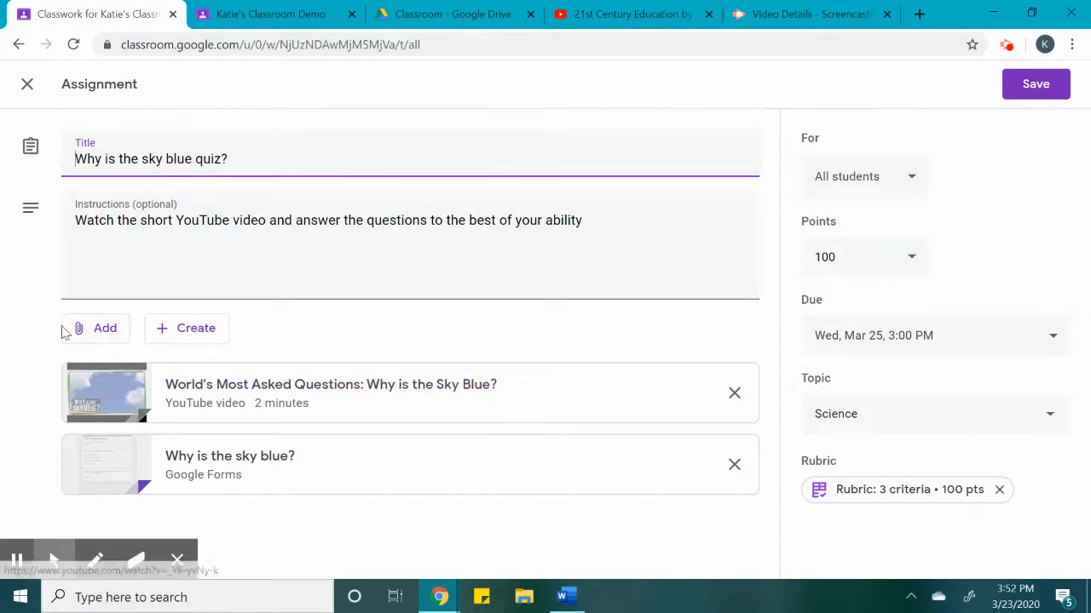
Search YouTube for "why is the sky blue" as a video attachment, view the option for inserting by URL, and cancel
click(92, 337)
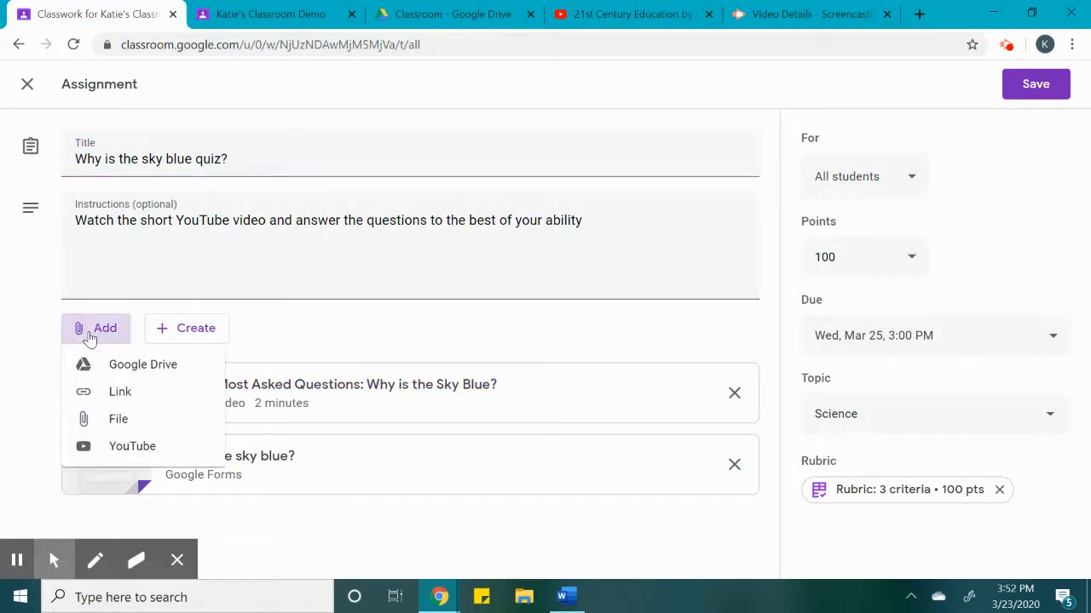
click(145, 455)
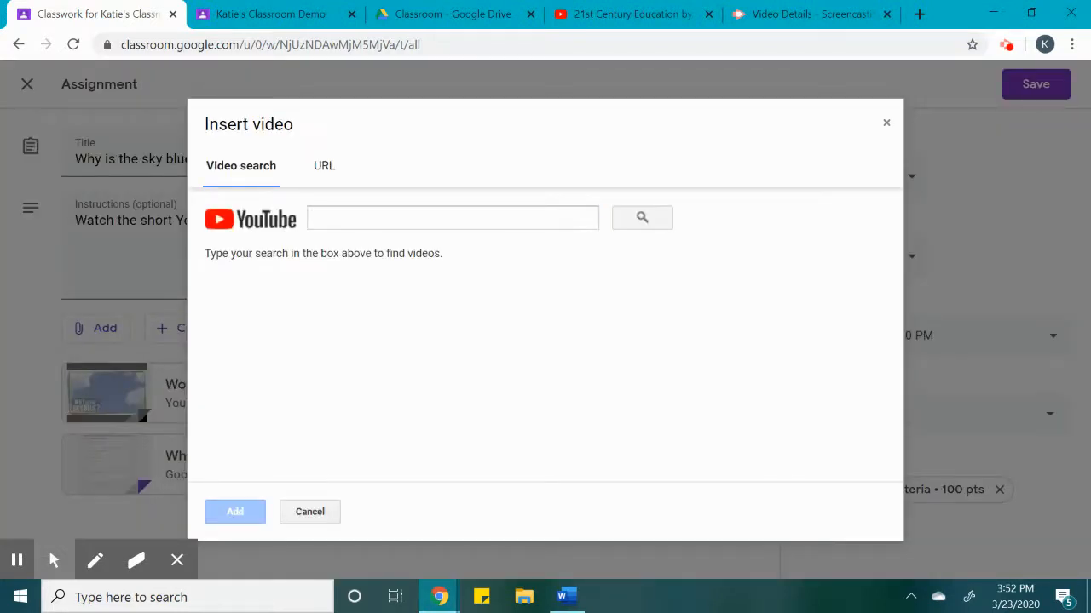
click(346, 220)
text(why is the)
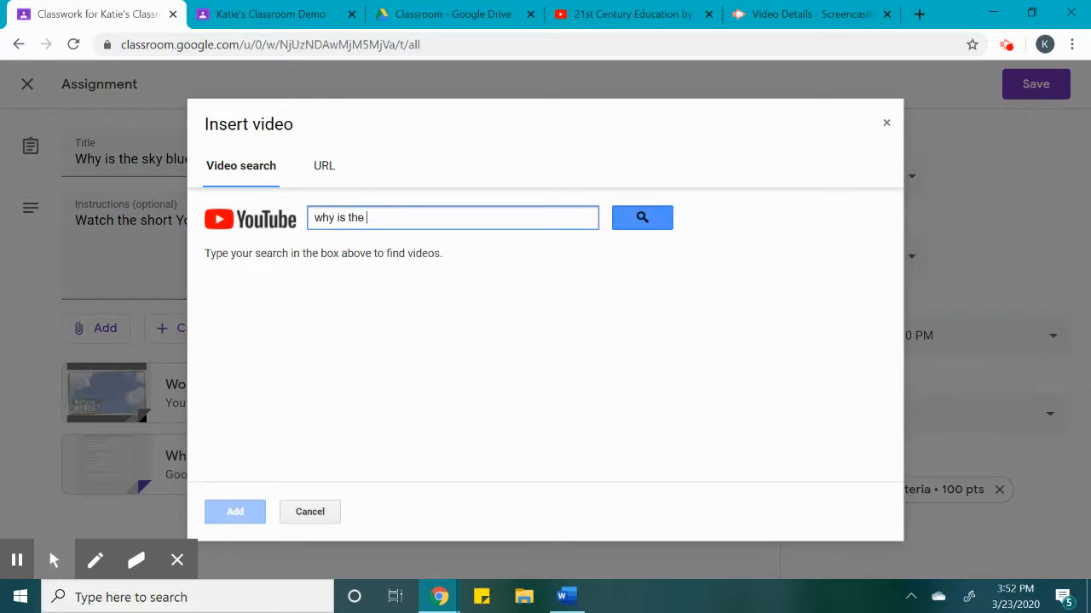
text( sky blue)
key(Return)
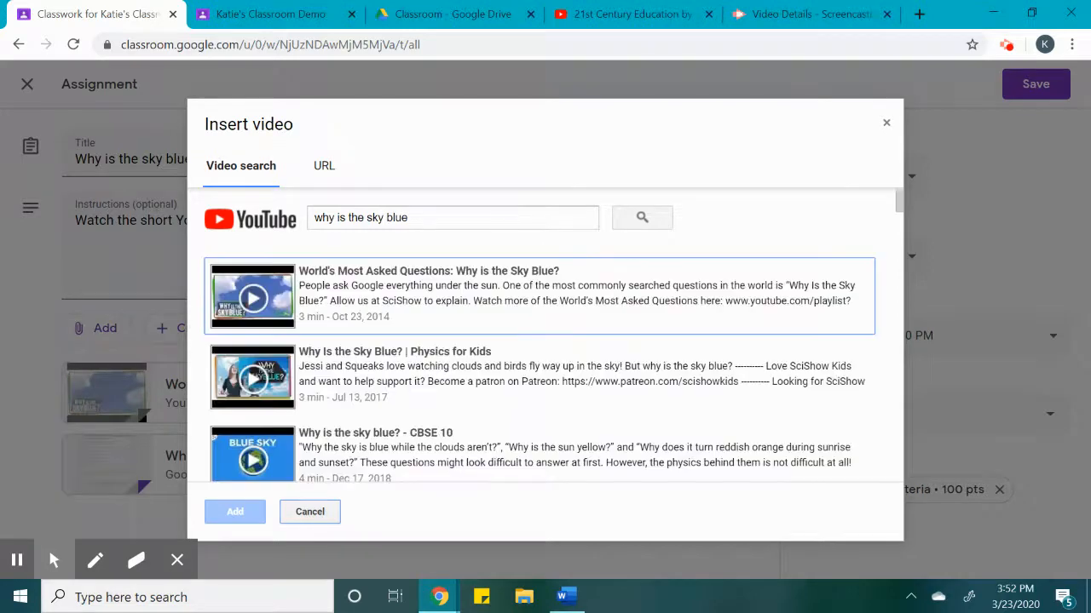
scroll(372, 453, down, 12)
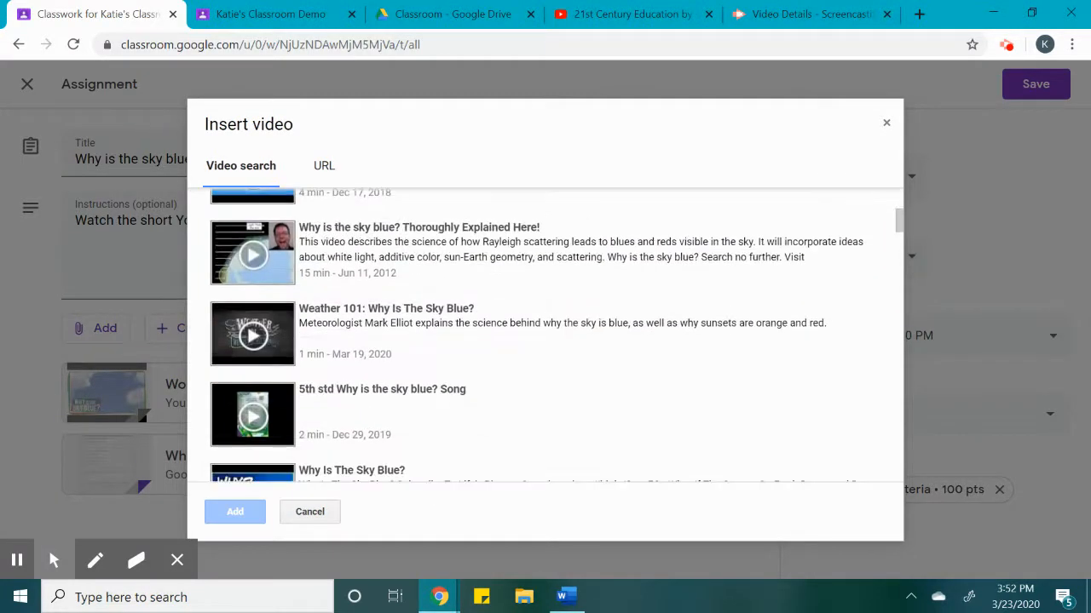
scroll(546, 340, up, 10)
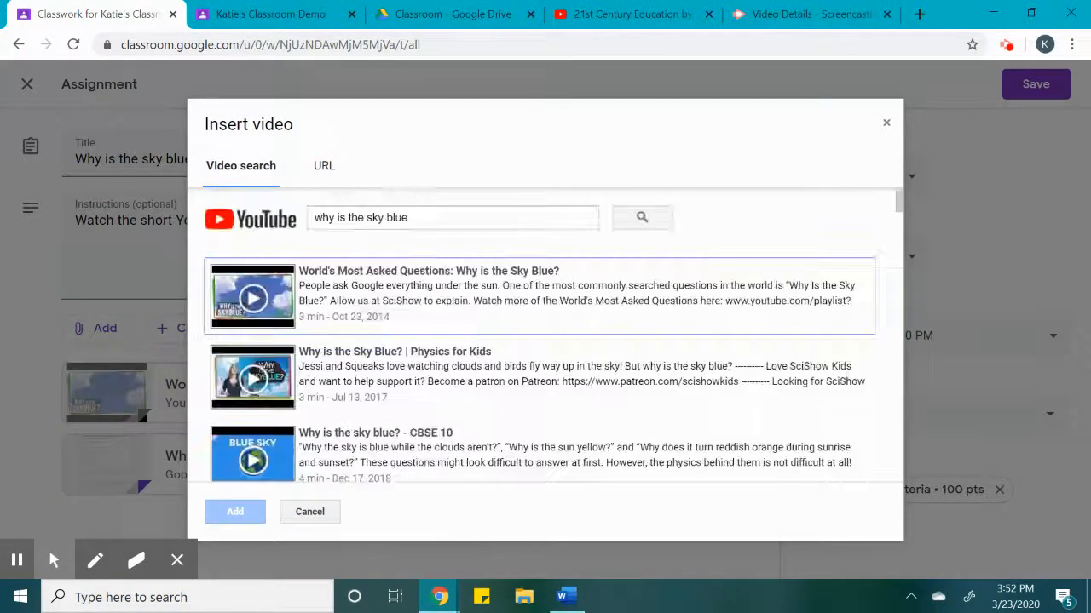
click(324, 168)
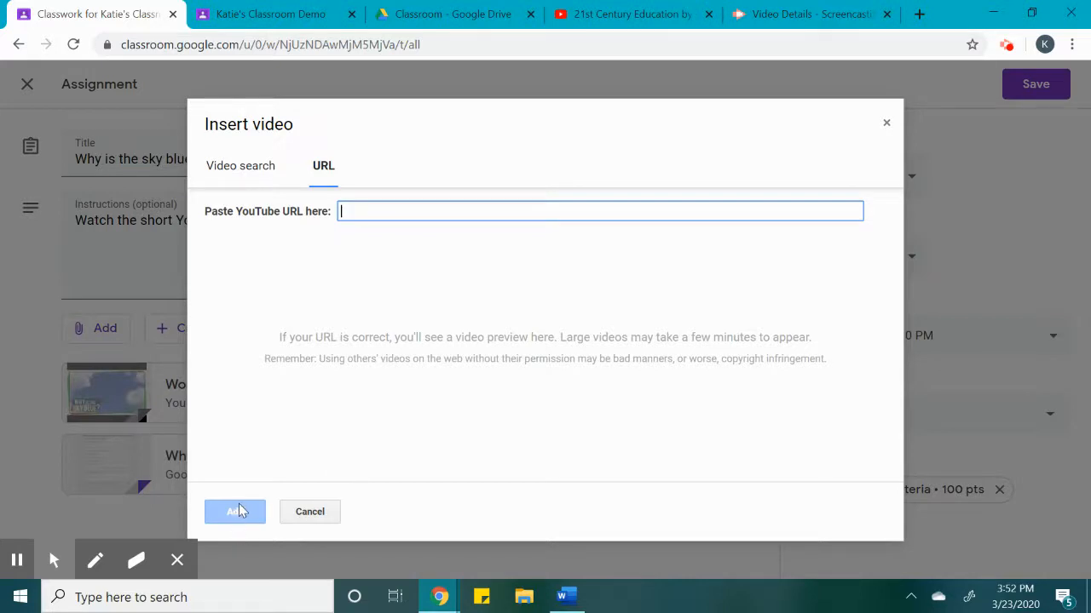
click(310, 512)
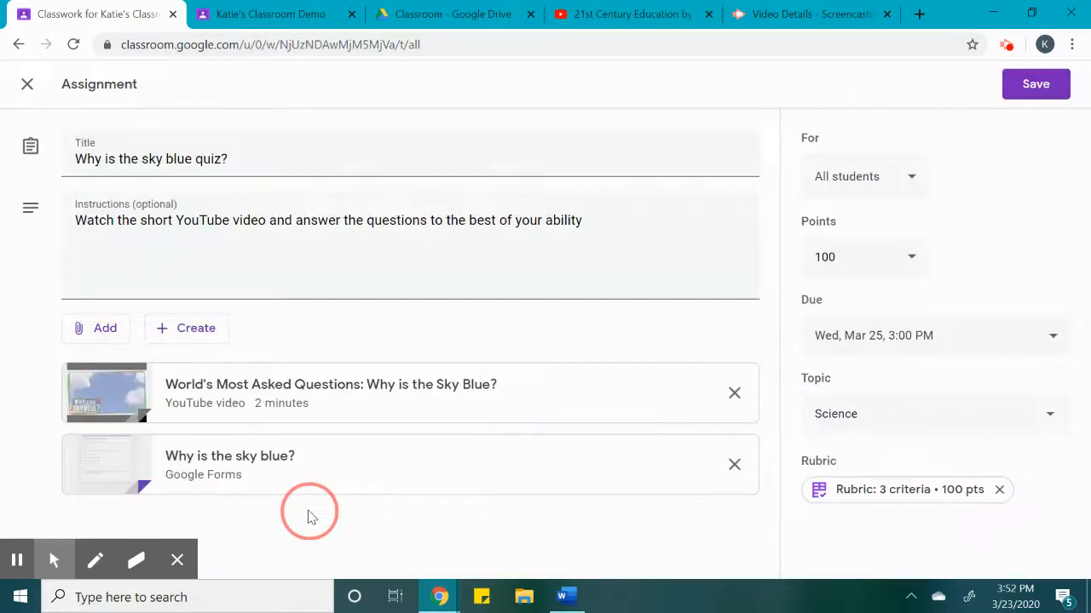
Preview the attached "Why is the sky blue?" form and view the file types that can be created for the assignment
click(265, 467)
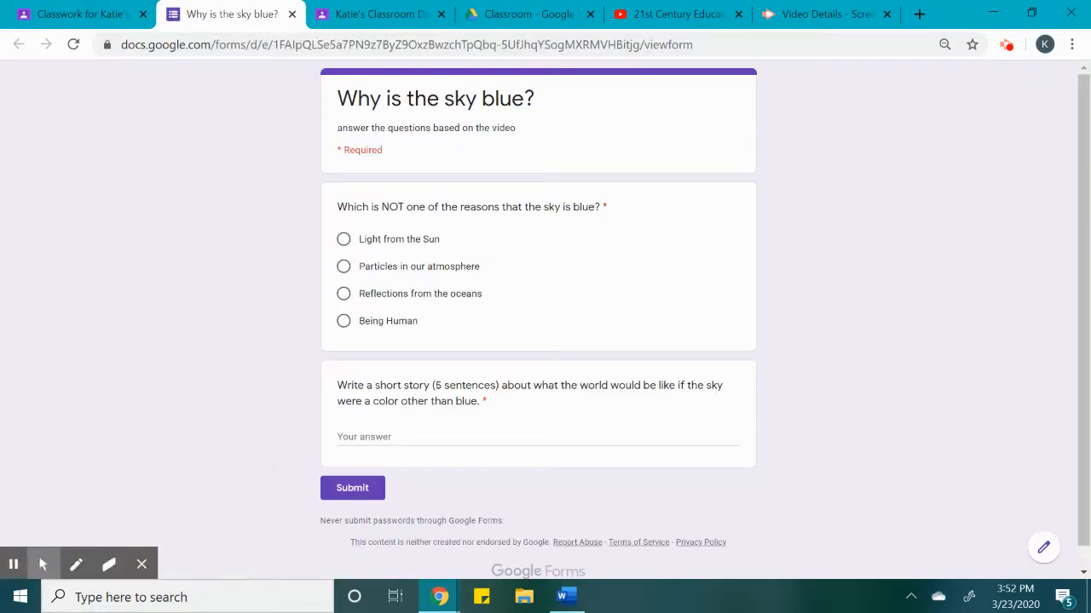
click(51, 11)
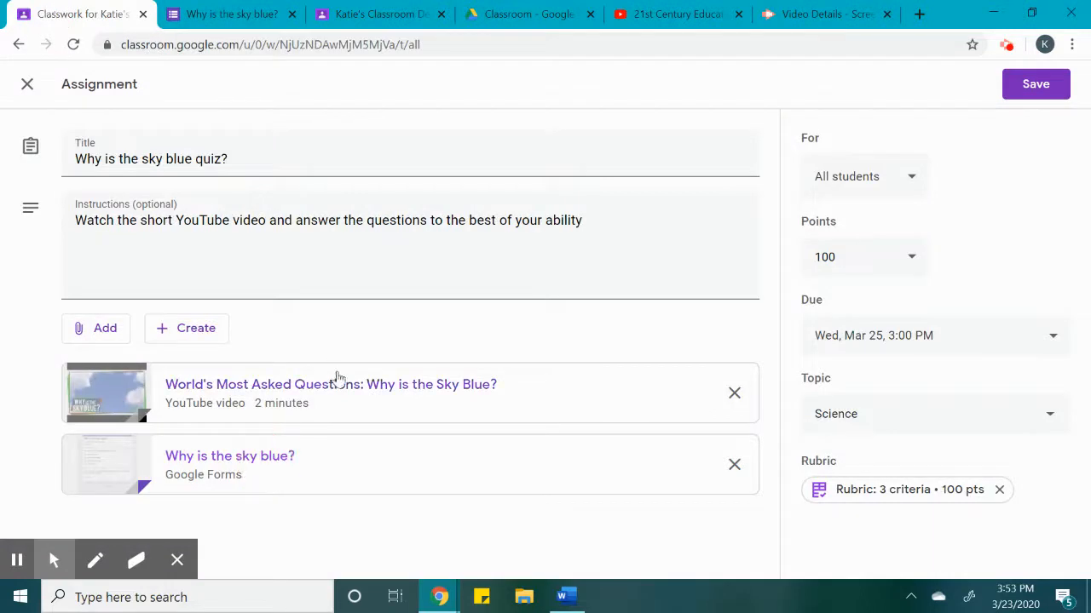
click(211, 344)
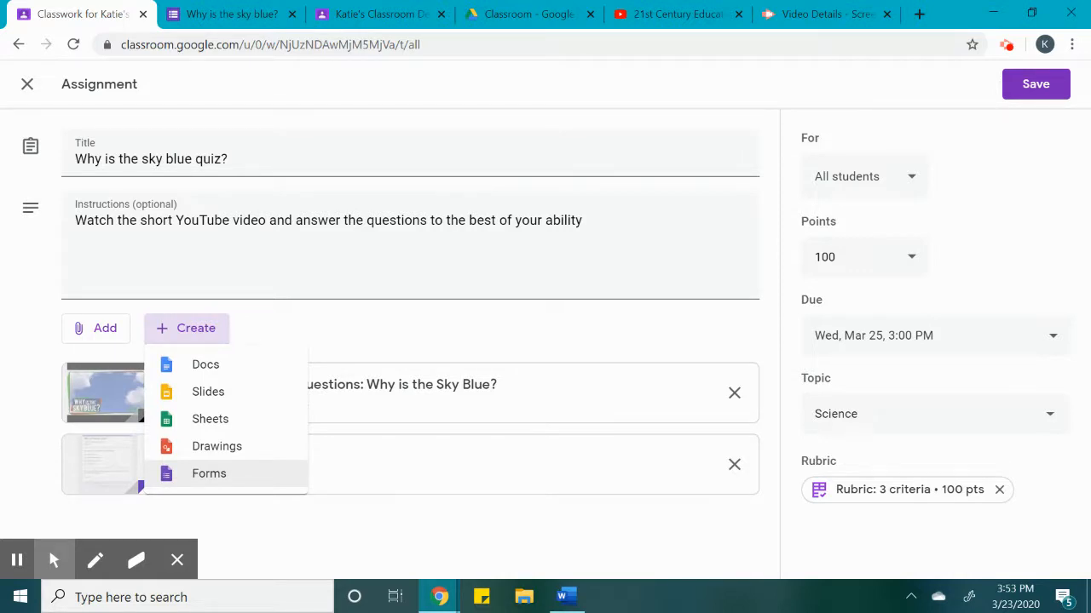
click(487, 516)
Open the attached "Why is the sky blue?" Google Form for editing
click(267, 476)
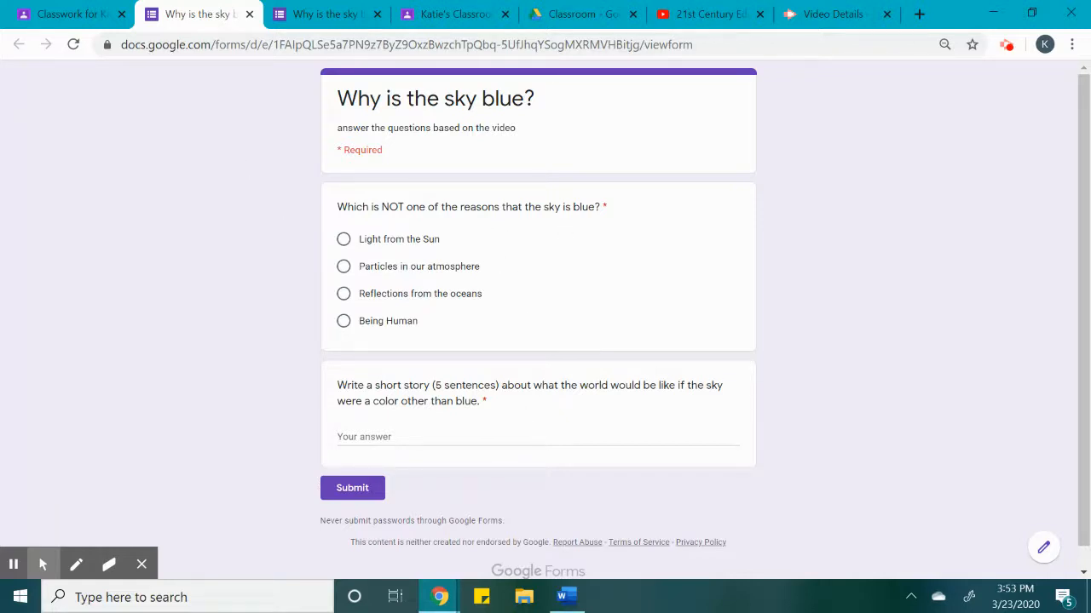
click(1042, 549)
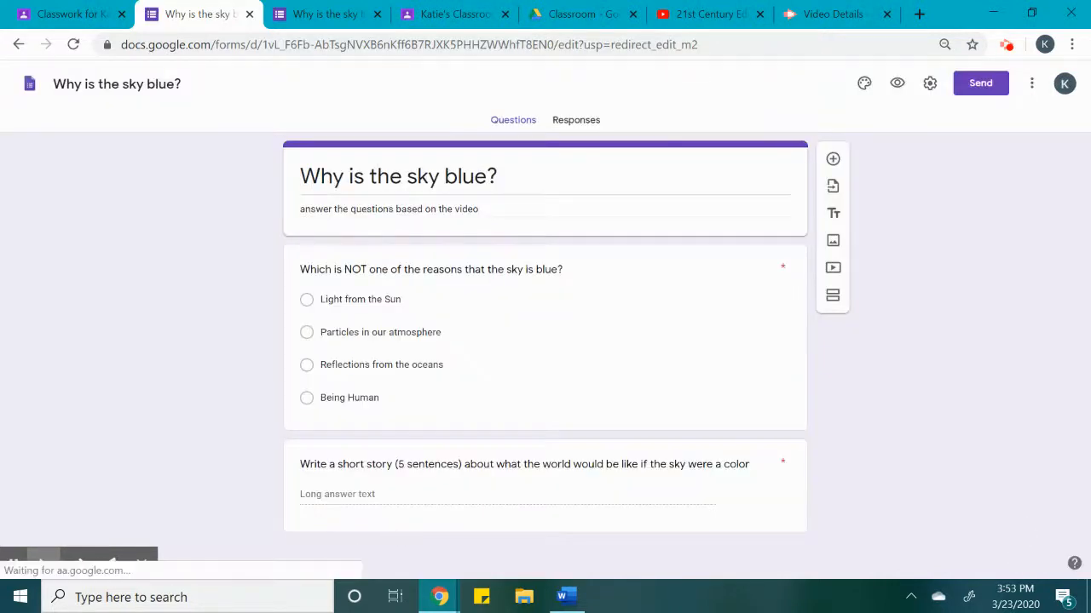
Add a blank multiple-choice question to the form and place it between the two existing questions
click(825, 161)
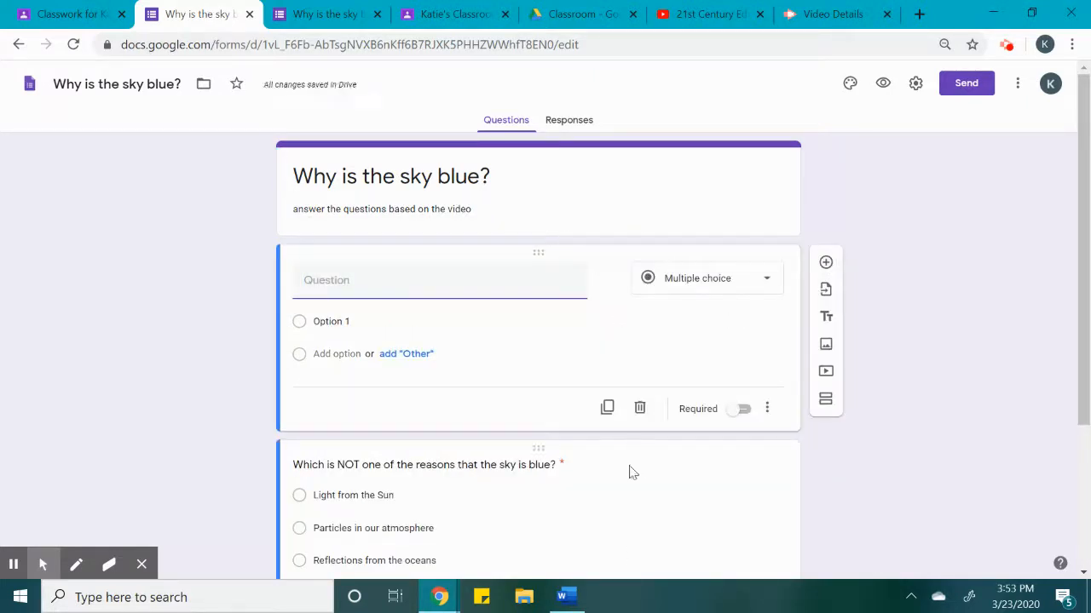
mouse_move(550, 251)
mouse_down()
mouse_move(572, 503)
mouse_move(554, 239)
mouse_up()
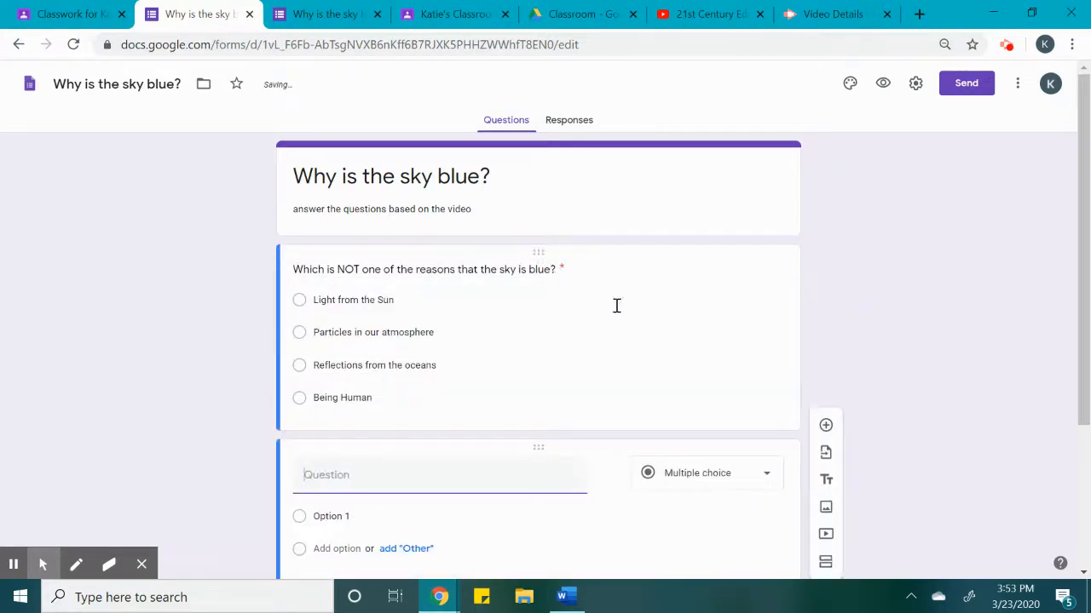
scroll(537, 495, down, 3)
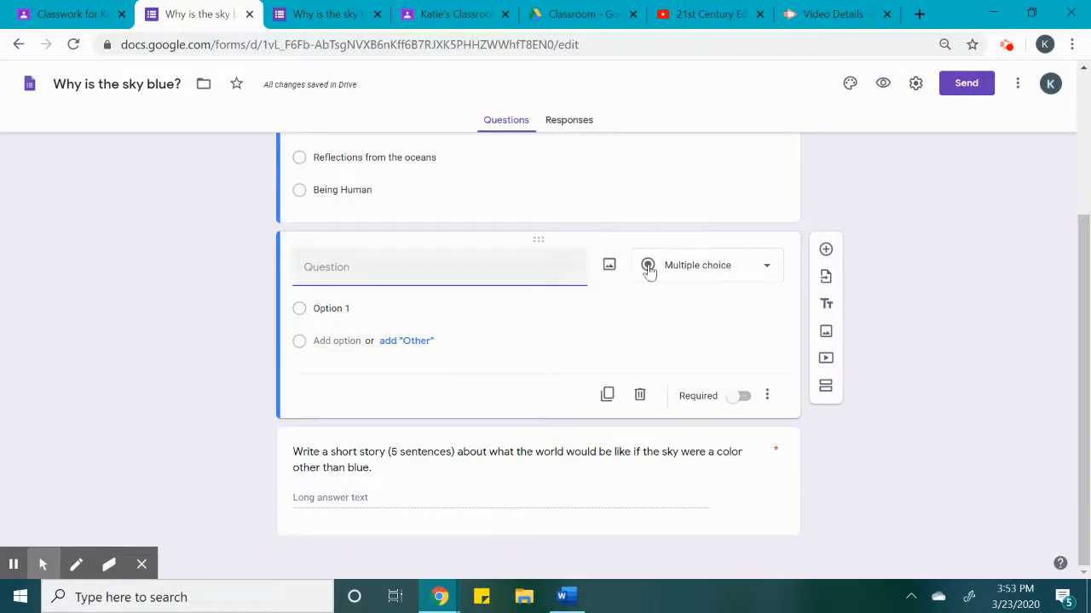
View the available question types for the blank question, try its Required setting, and delete the question
click(708, 271)
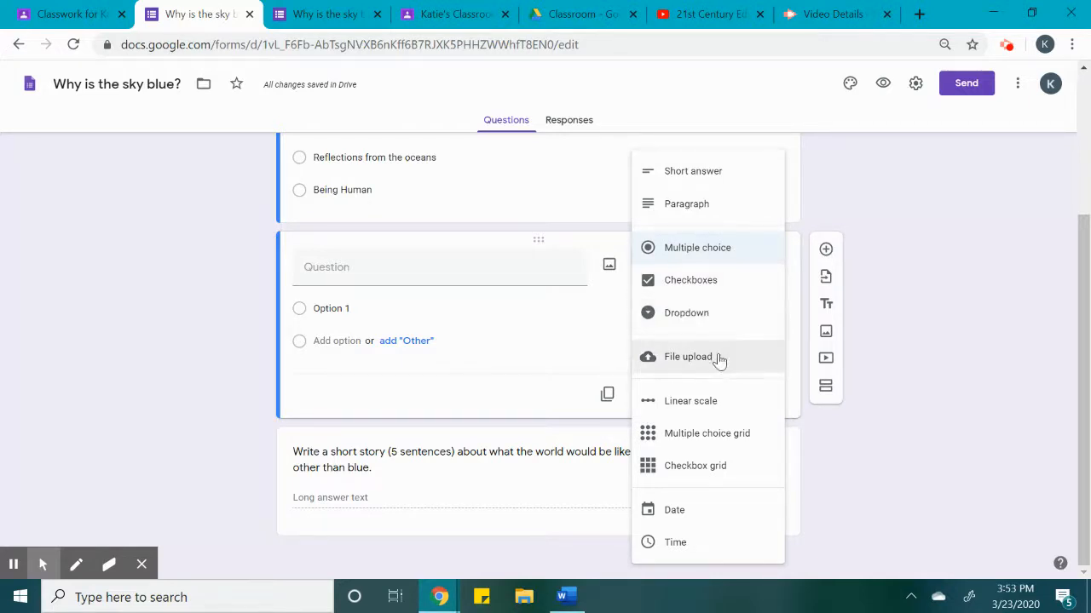
click(558, 324)
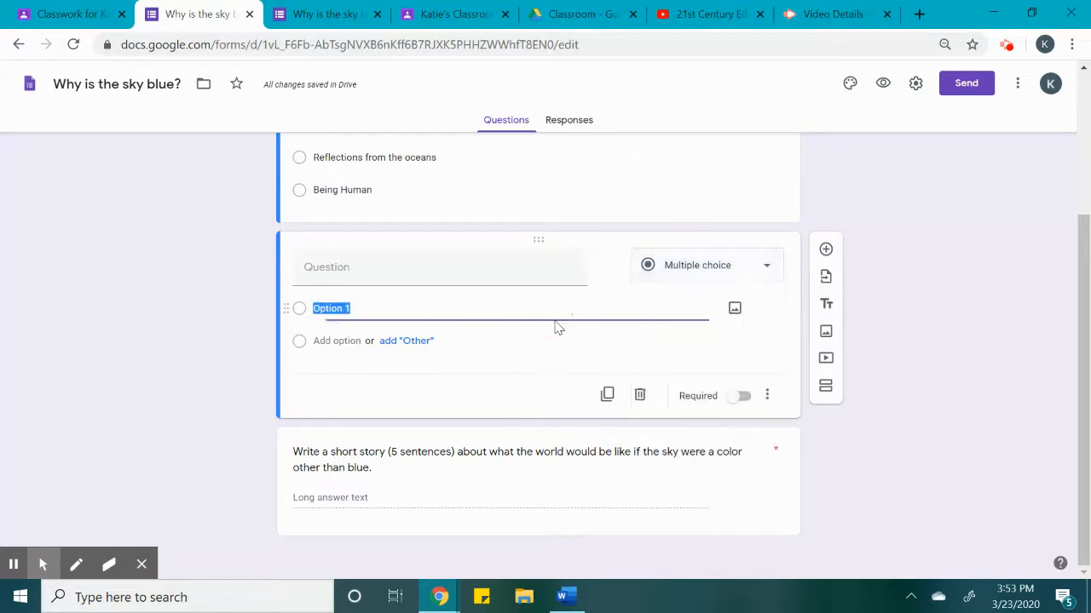
click(480, 347)
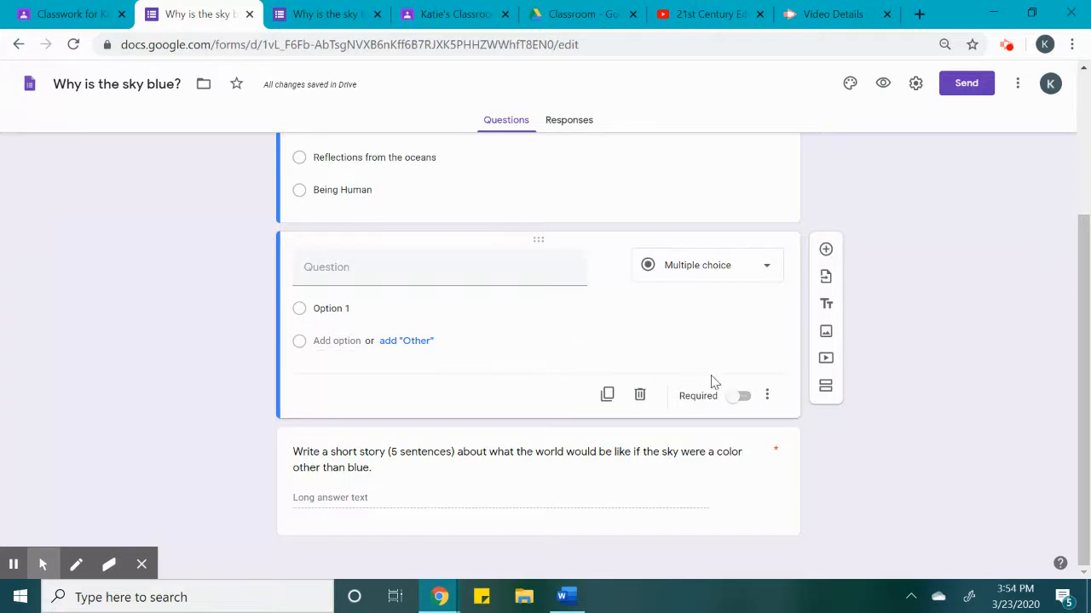
click(738, 401)
click(640, 395)
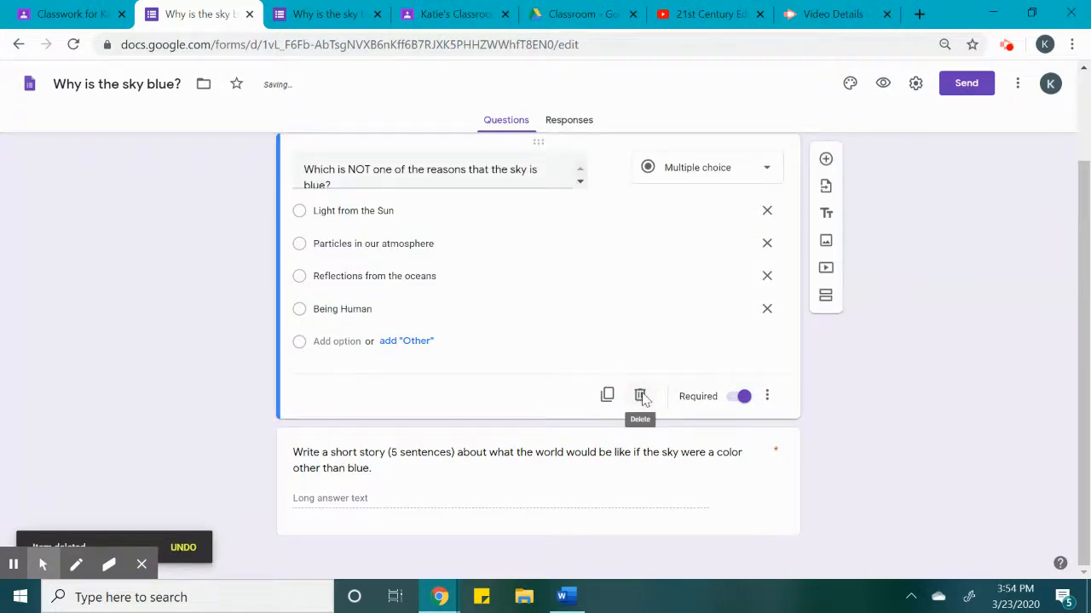
Look over the form's multiple-choice question, short-story question and sending options without sending it
click(923, 346)
scroll(926, 349, up, 2)
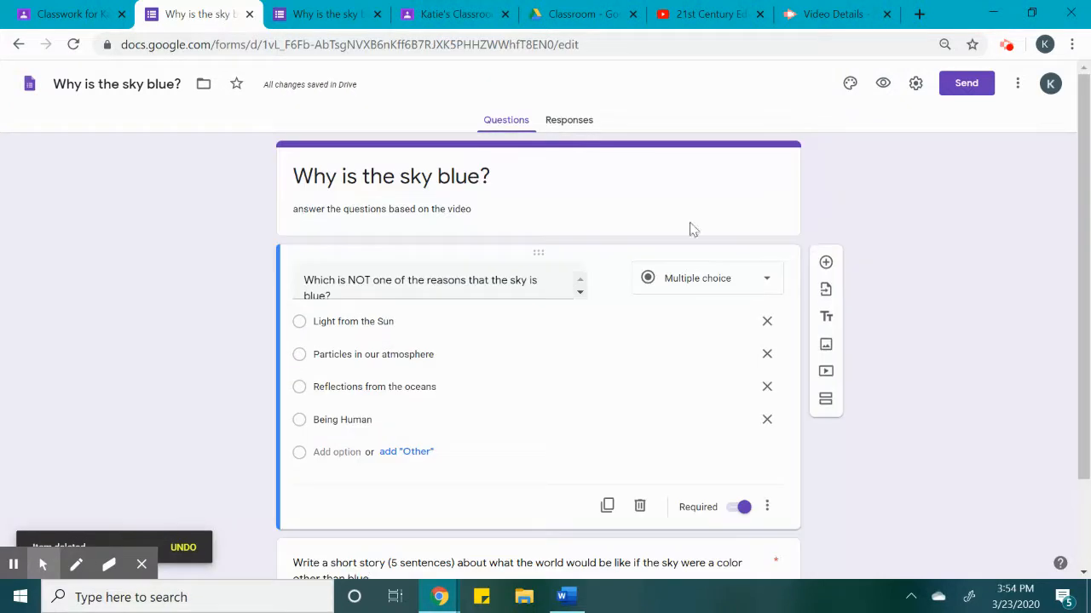
click(495, 326)
scroll(554, 451, down, 2)
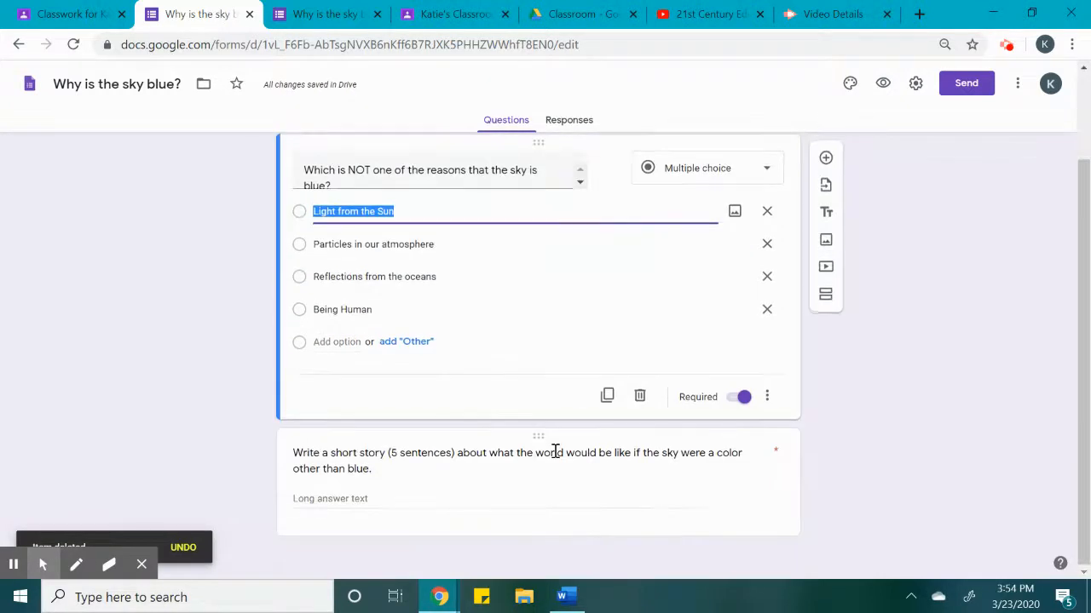
click(480, 459)
scroll(843, 465, up, 1)
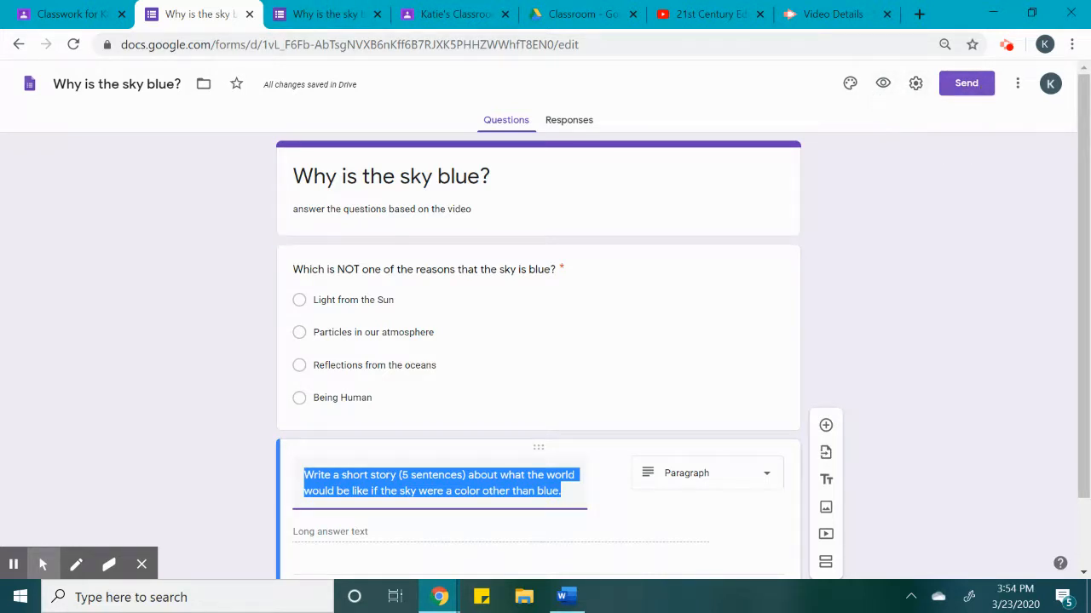
click(981, 90)
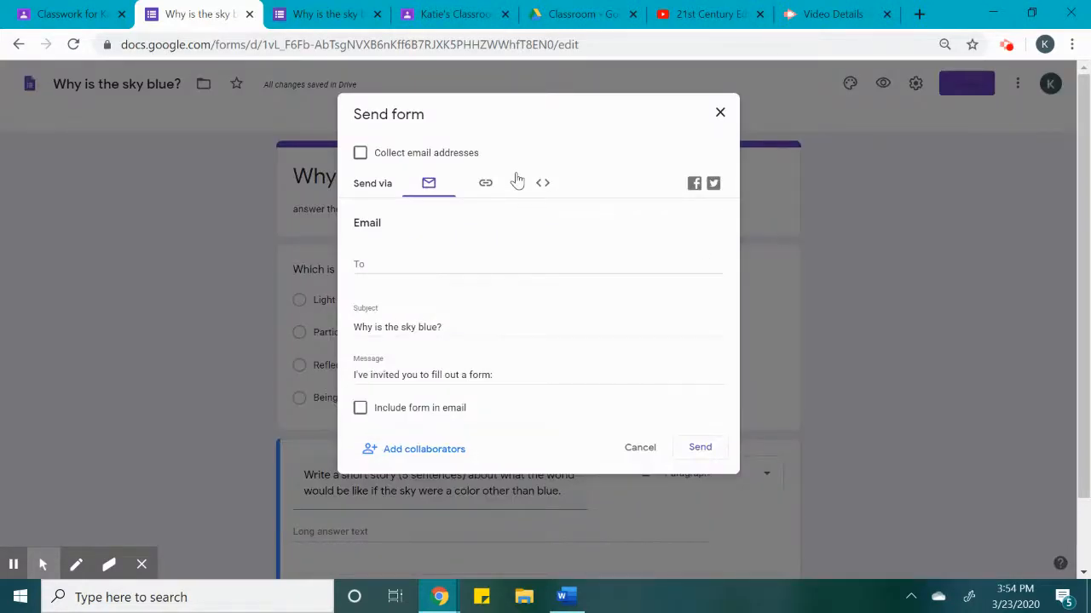
click(720, 114)
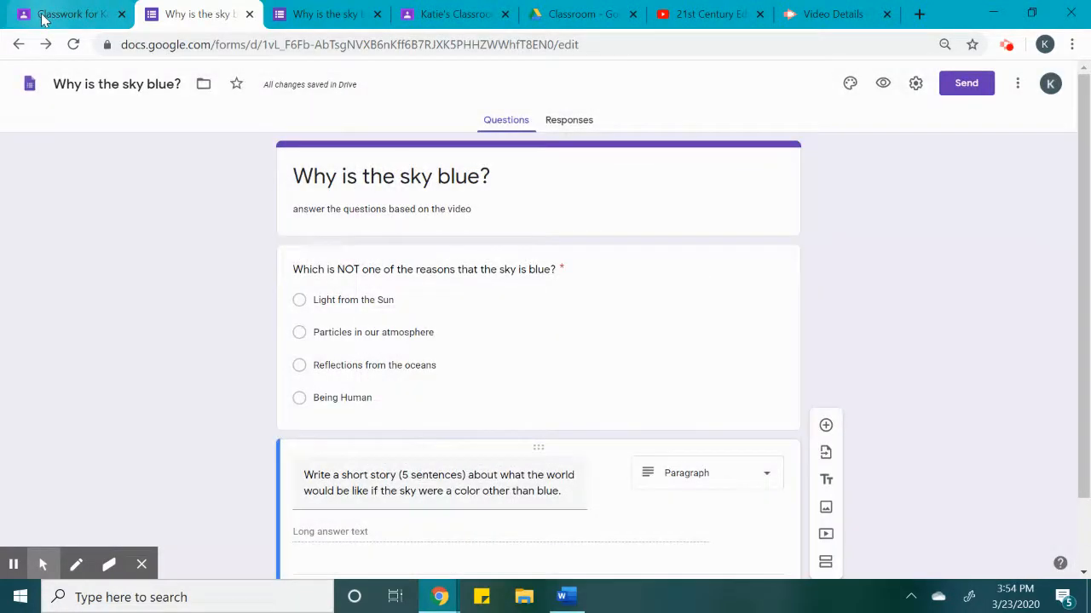
Return to the Classroom assignment and view the list of students it can be assigned to
click(45, 14)
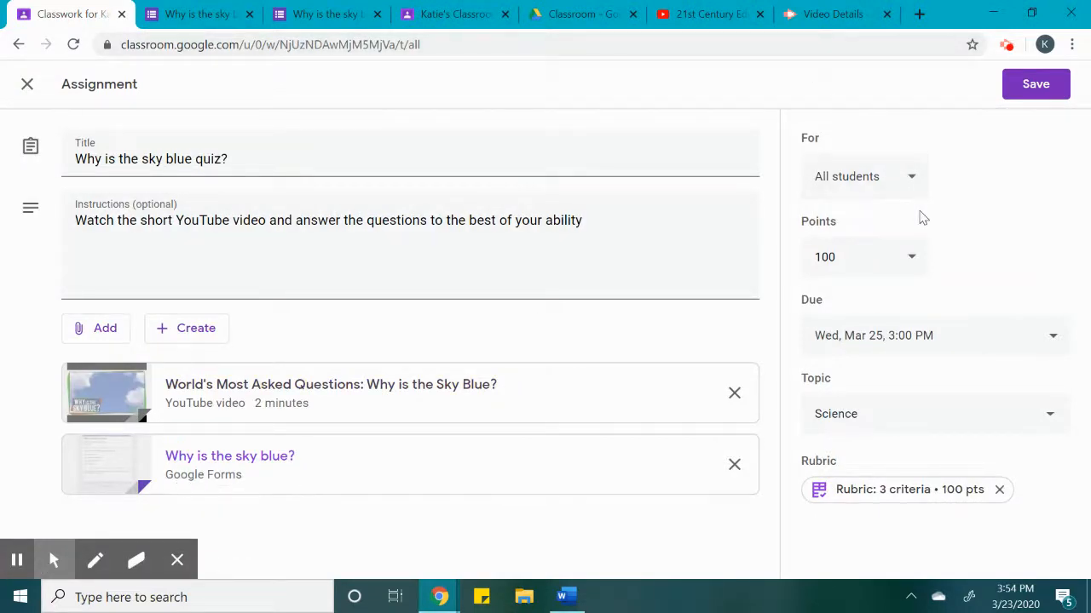
click(875, 169)
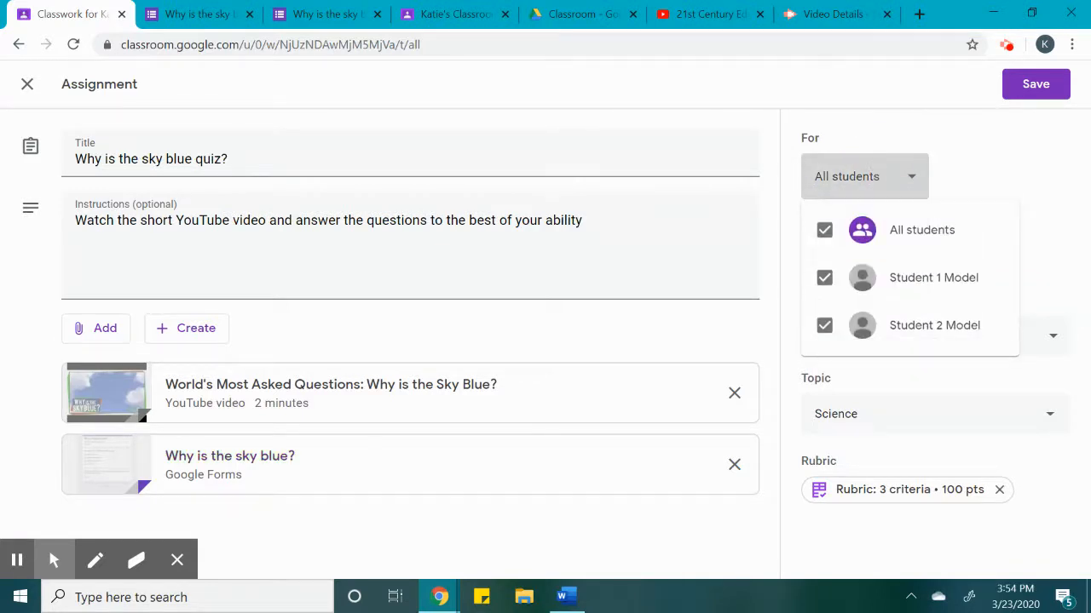
click(1031, 220)
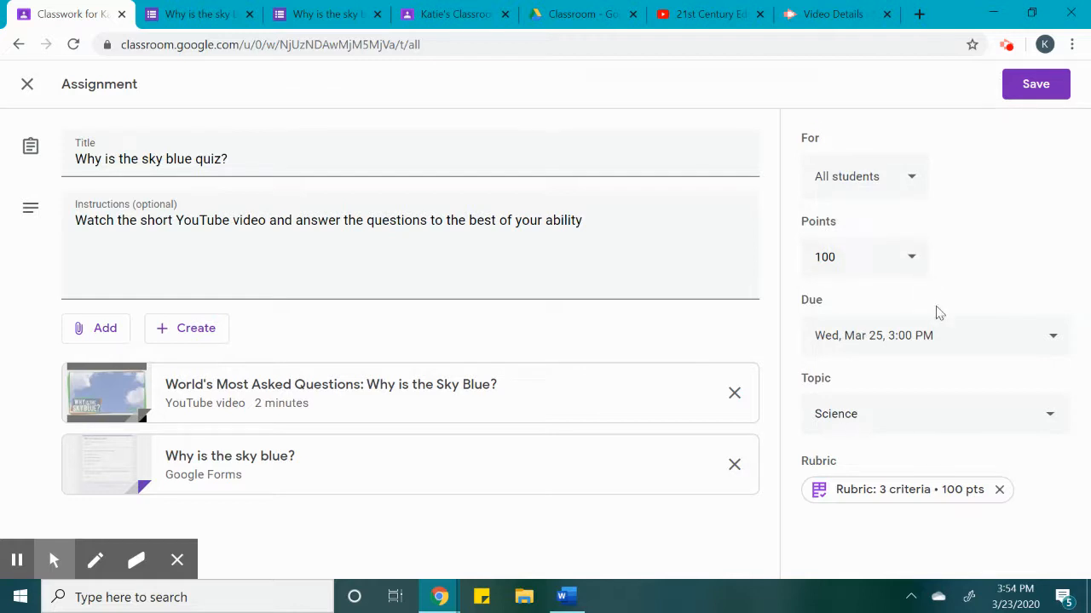
Open the assignment's rubric for editing and go through the "Correct Answer to MC Question" criterion
click(941, 499)
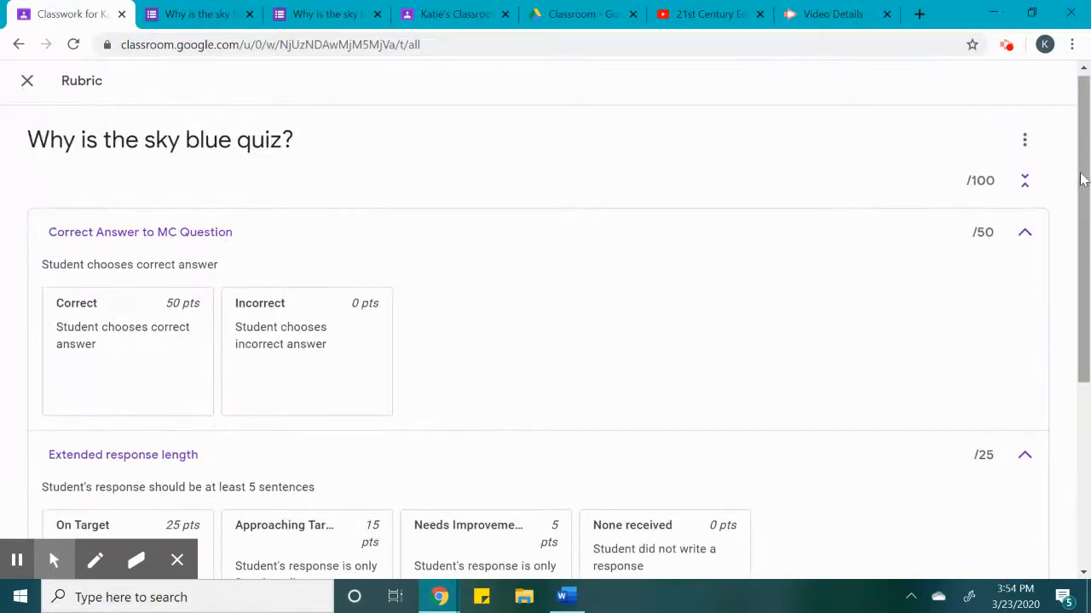
click(1025, 145)
click(981, 180)
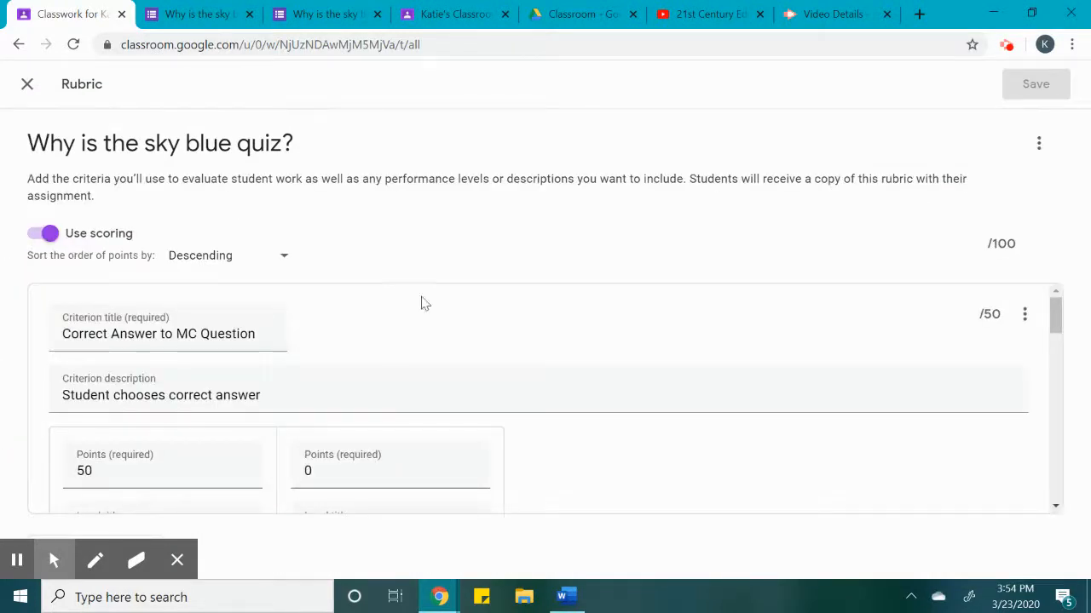
scroll(418, 382, down, 1)
scroll(439, 325, up, 1)
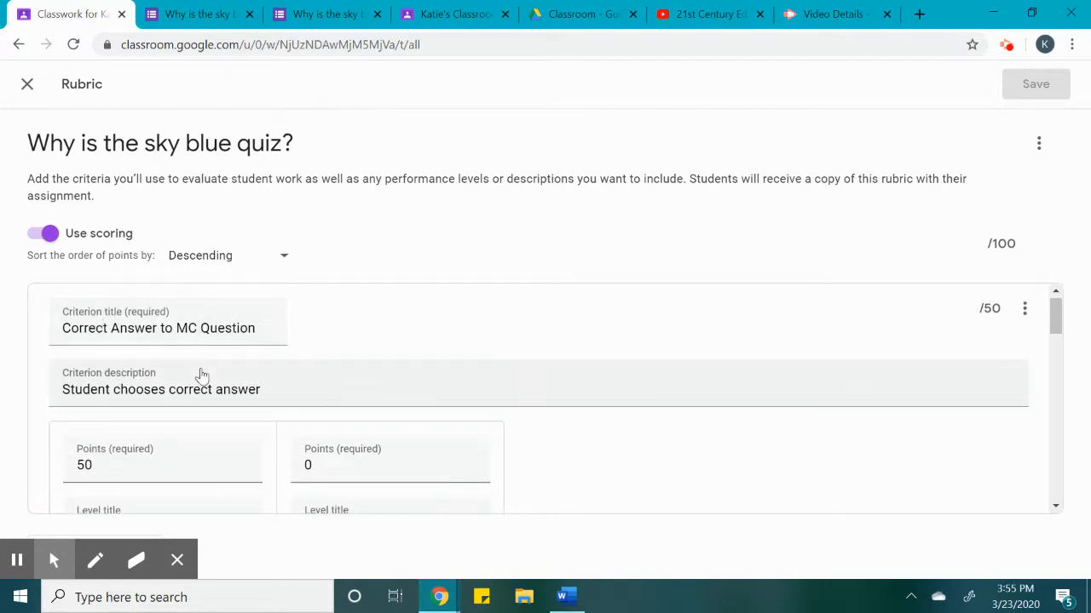
scroll(202, 373, down, 2)
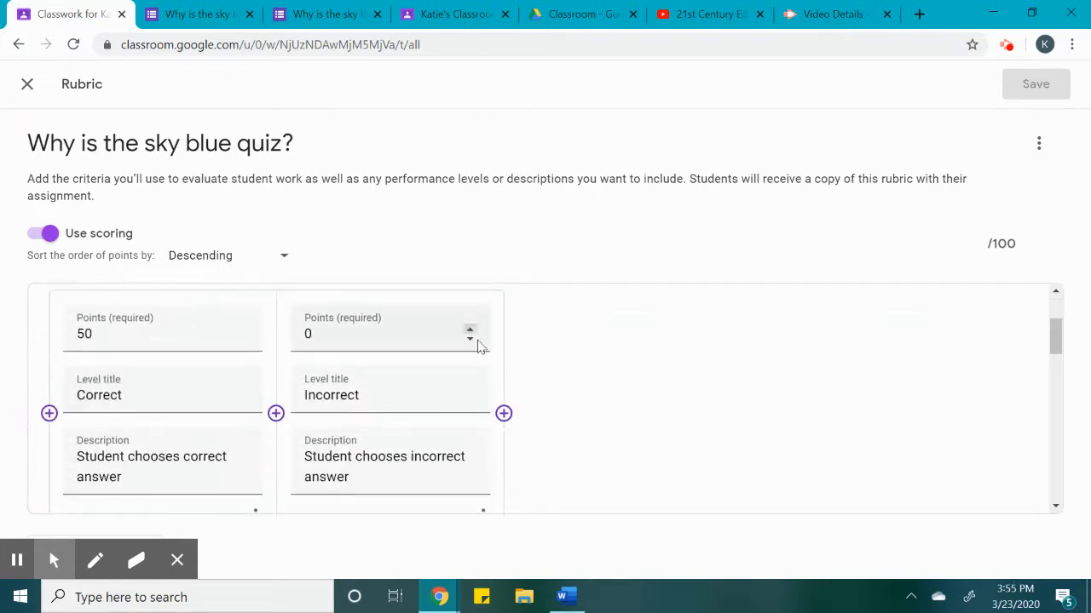
Try adding a blank performance level after "Incorrect" in the multiple-choice criterion, and delete that level again
click(503, 413)
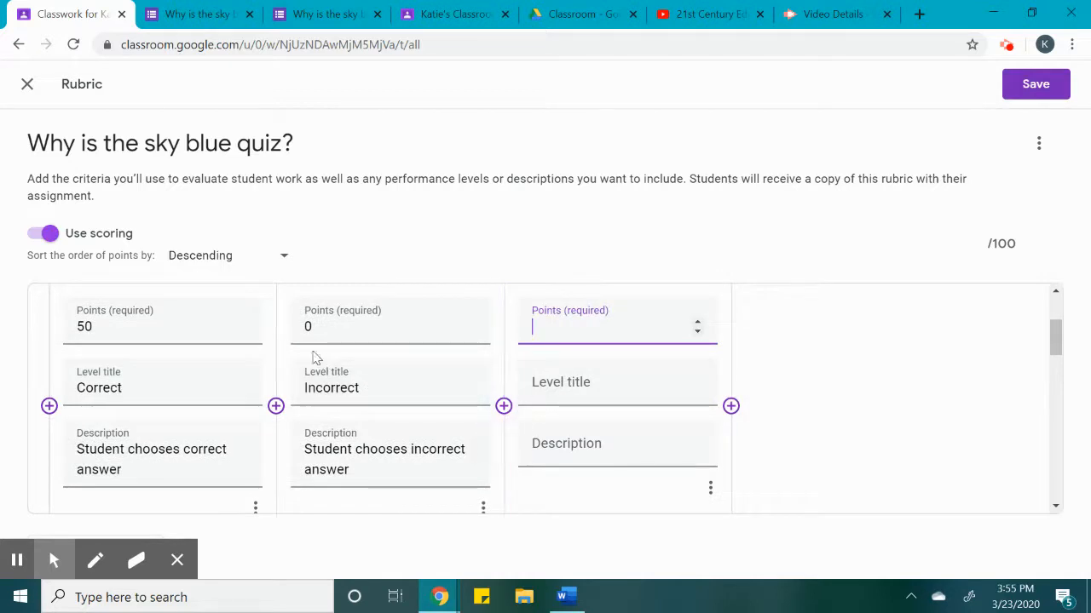
scroll(710, 505, down, 1)
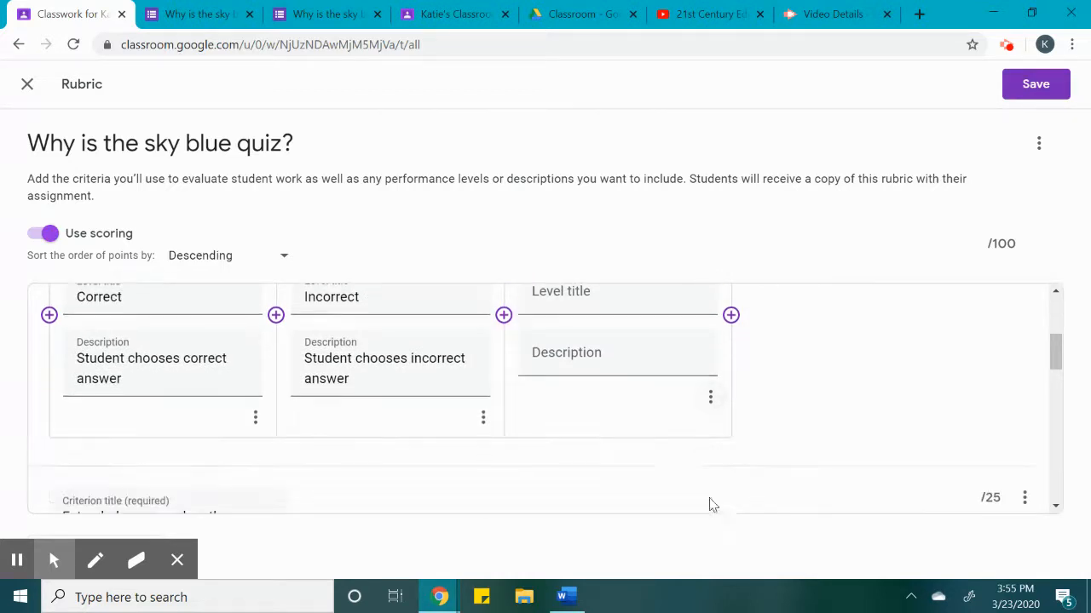
click(714, 405)
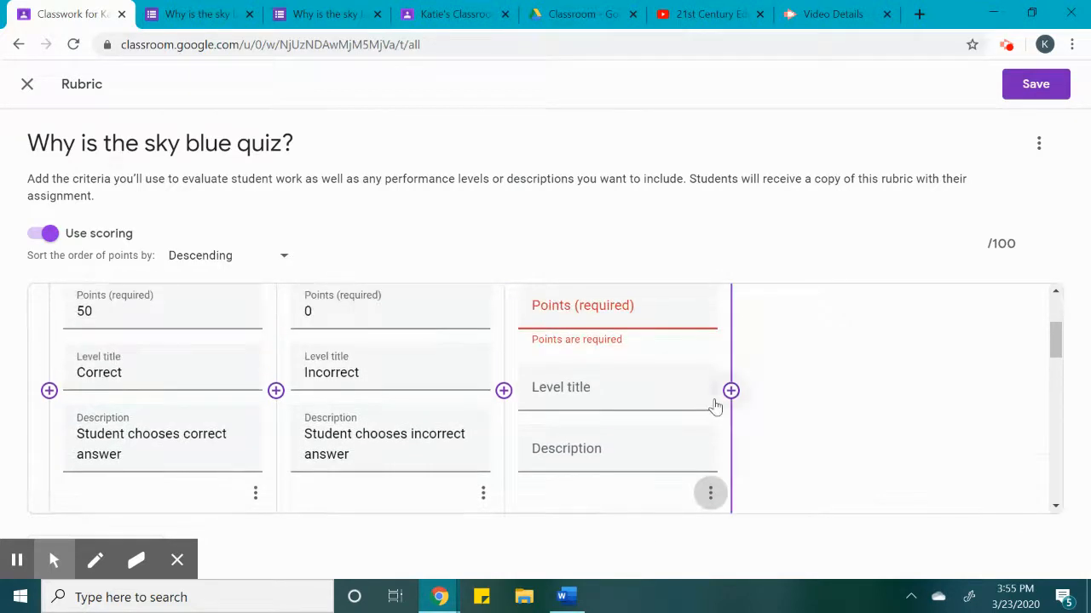
click(711, 493)
click(684, 461)
Look over the performance levels of the "Extended response length" criterion and return to the assignment
scroll(546, 400, down, 3)
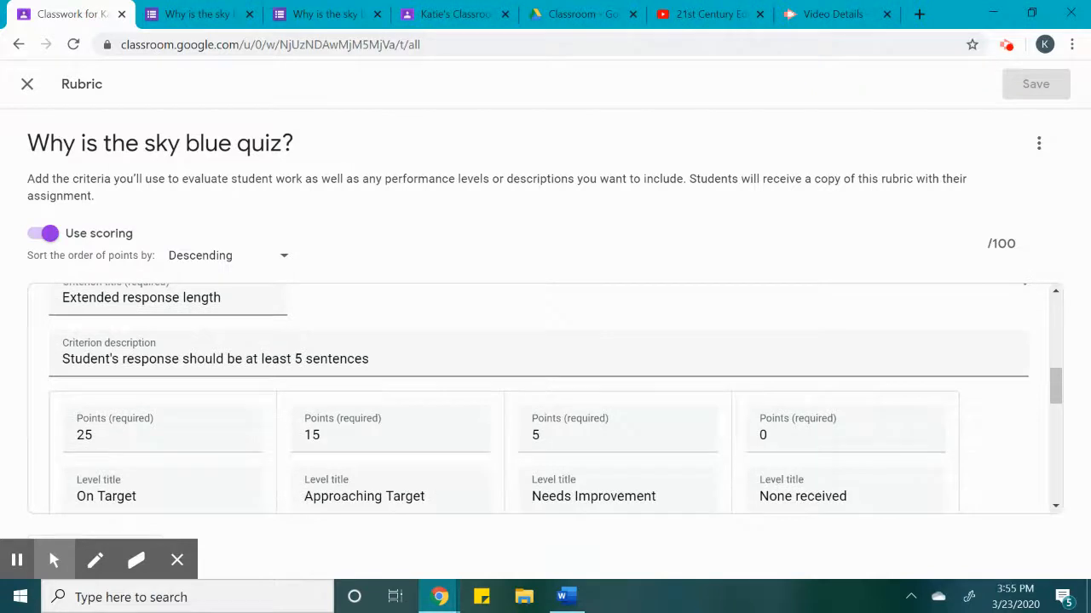
scroll(145, 359, down, 1)
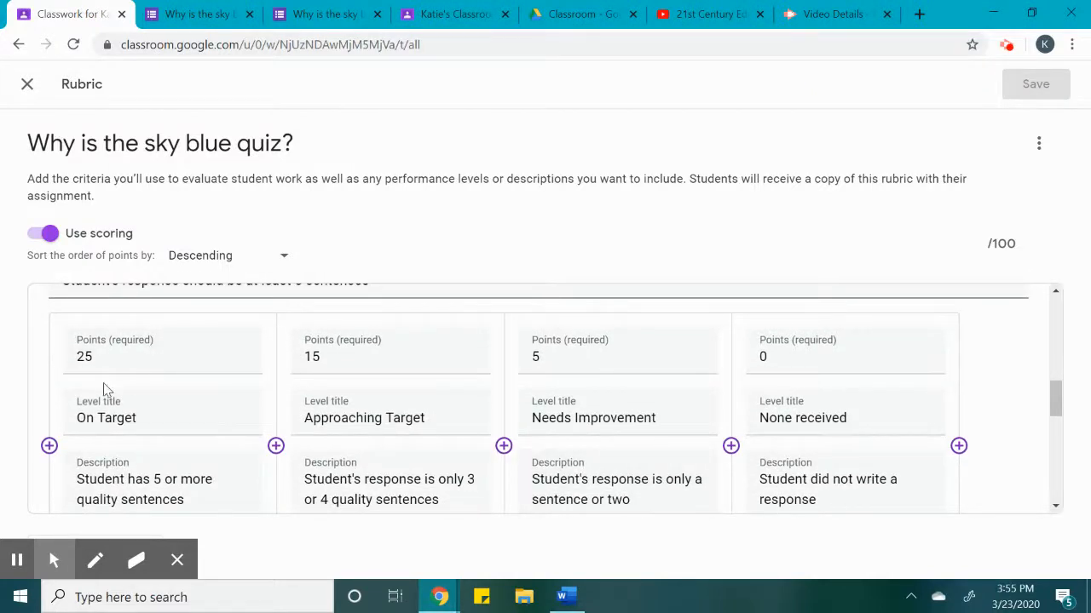
scroll(127, 414, down, 1)
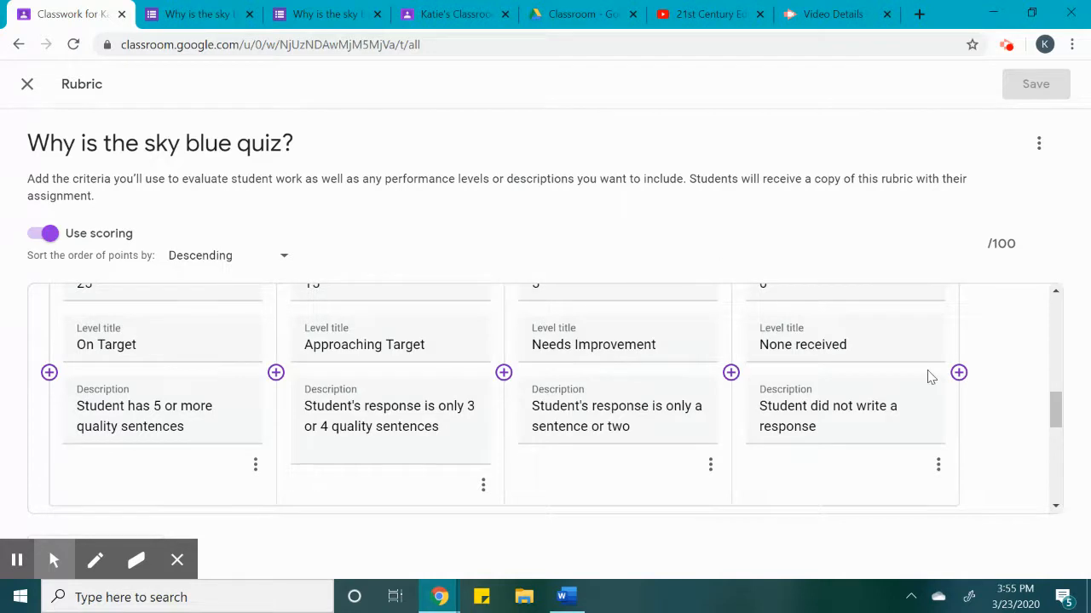
scroll(930, 377, down, 1)
scroll(930, 377, up, 1)
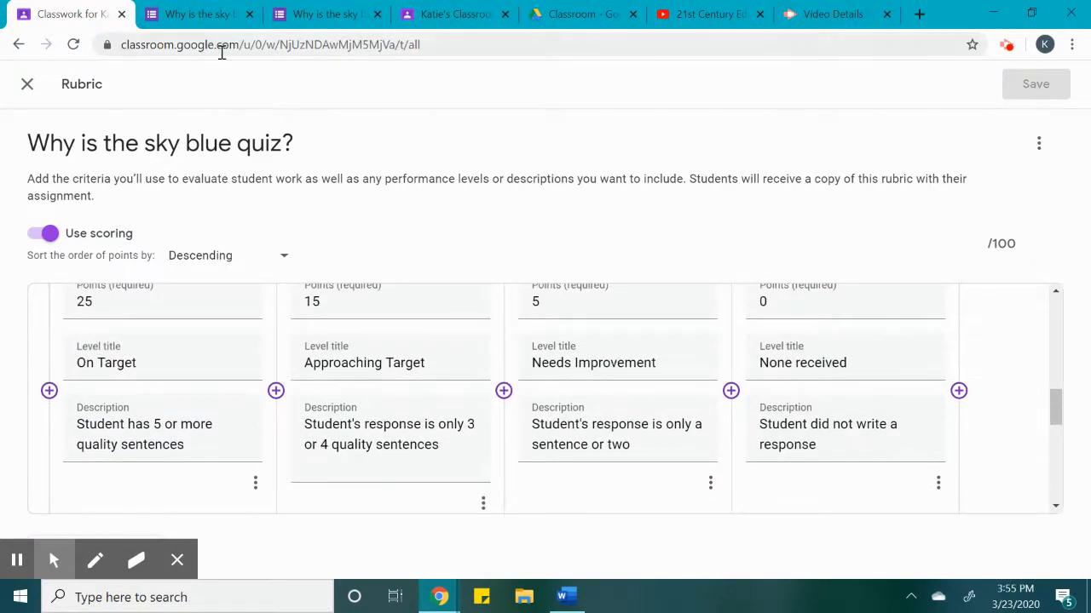
click(27, 83)
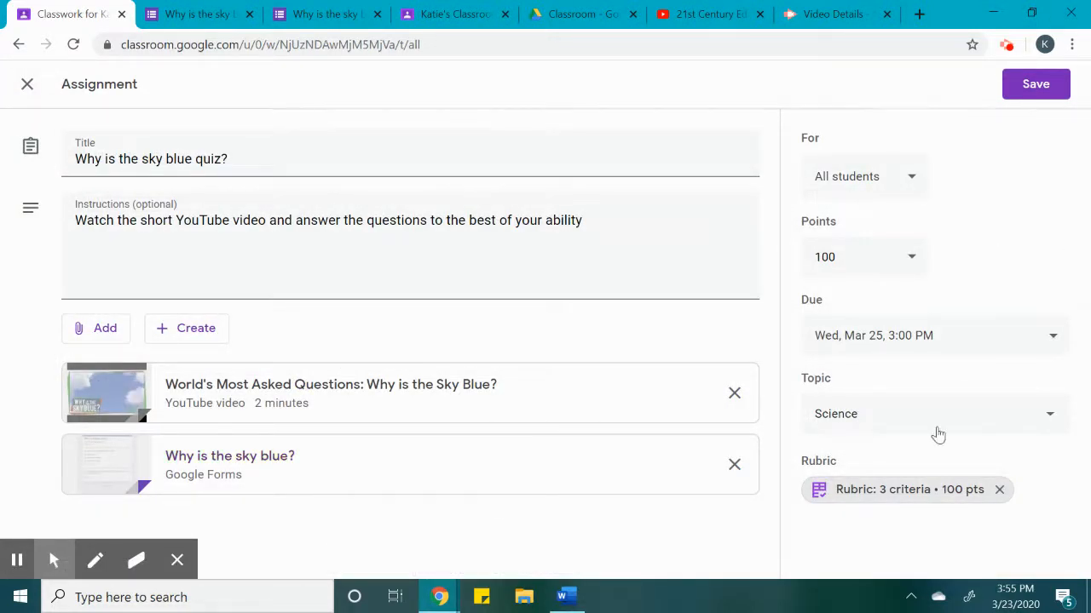
View the assignment's topic choices, keep Science, and save the assignment
click(885, 406)
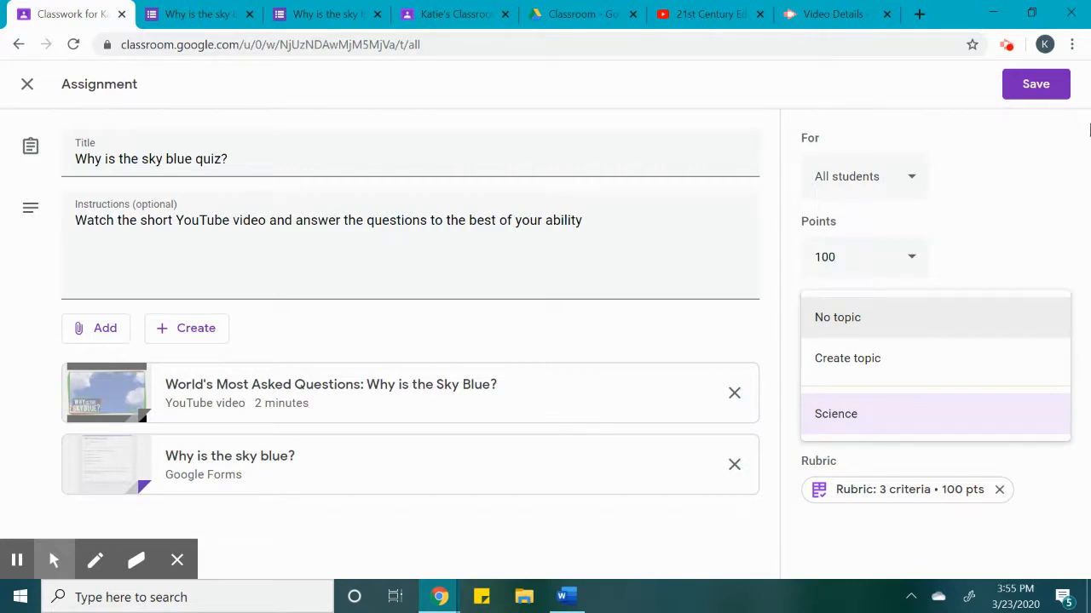
click(980, 197)
click(1039, 90)
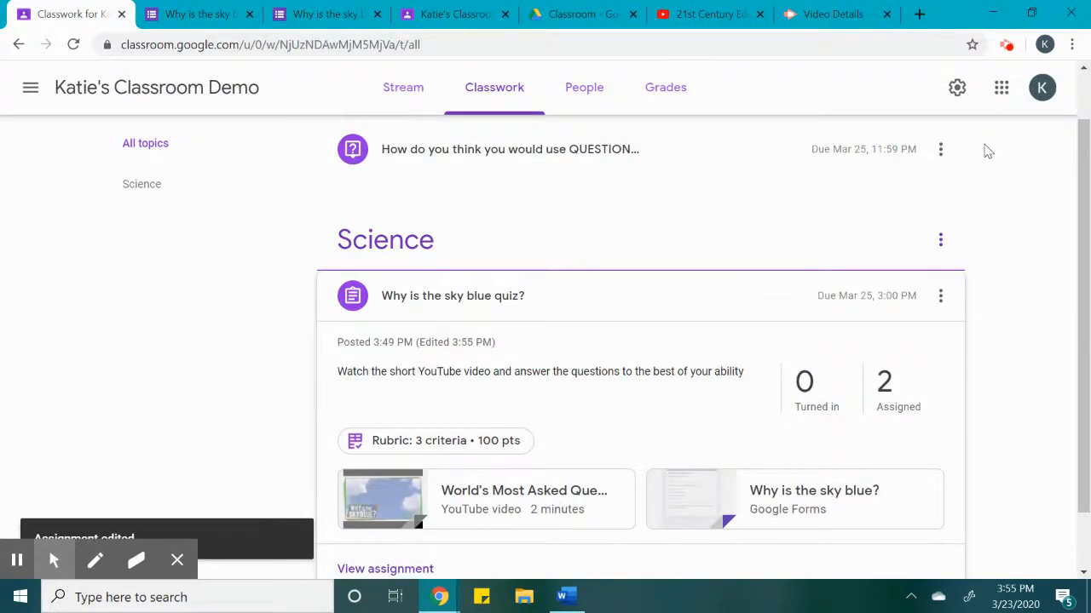
Look over the posted "Why is the sky blue quiz?" assignment in Classwork, collapse it, and view its post in the Stream
scroll(937, 414, down, 1)
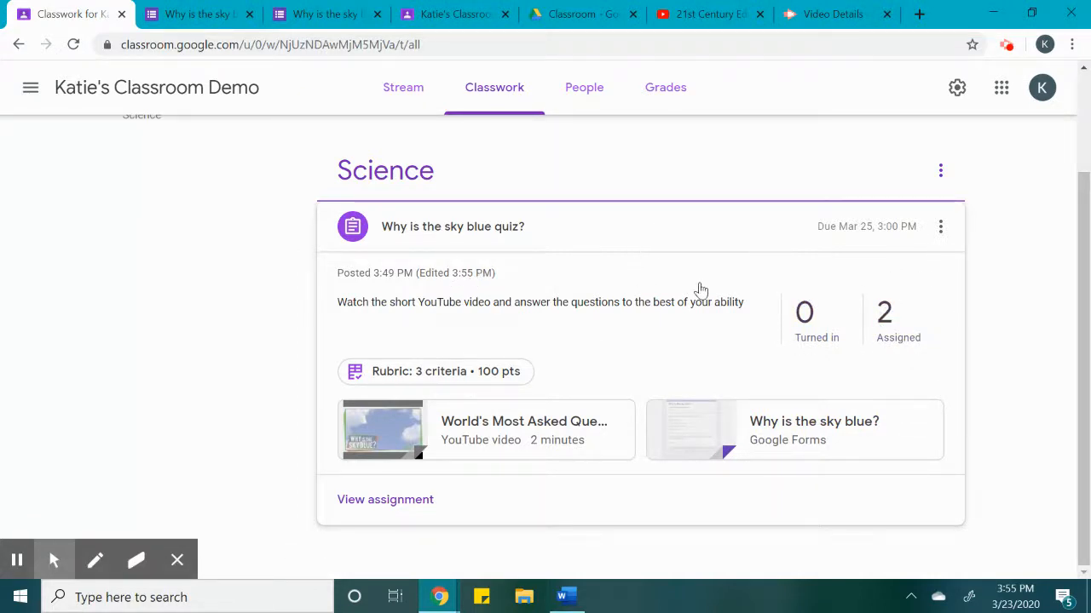
click(474, 232)
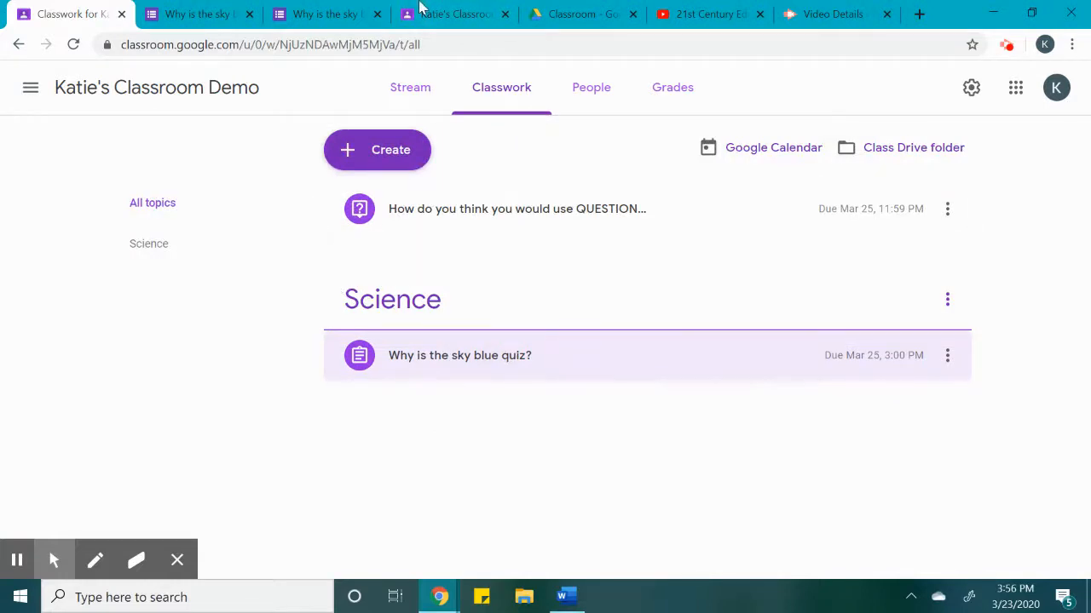
click(413, 87)
scroll(567, 452, down, 2)
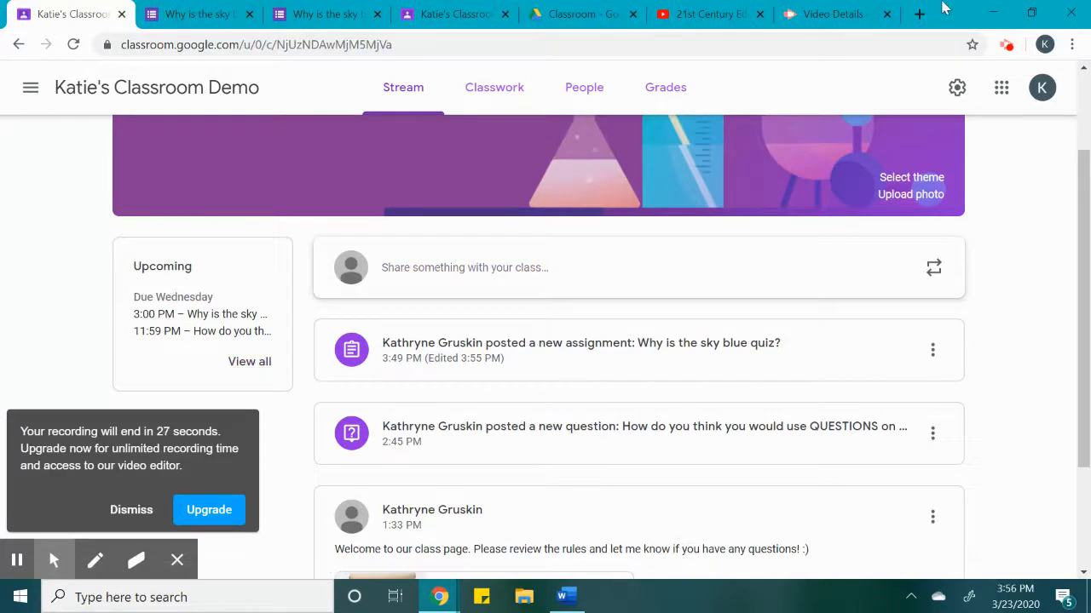
click(1010, 47)
click(751, 230)
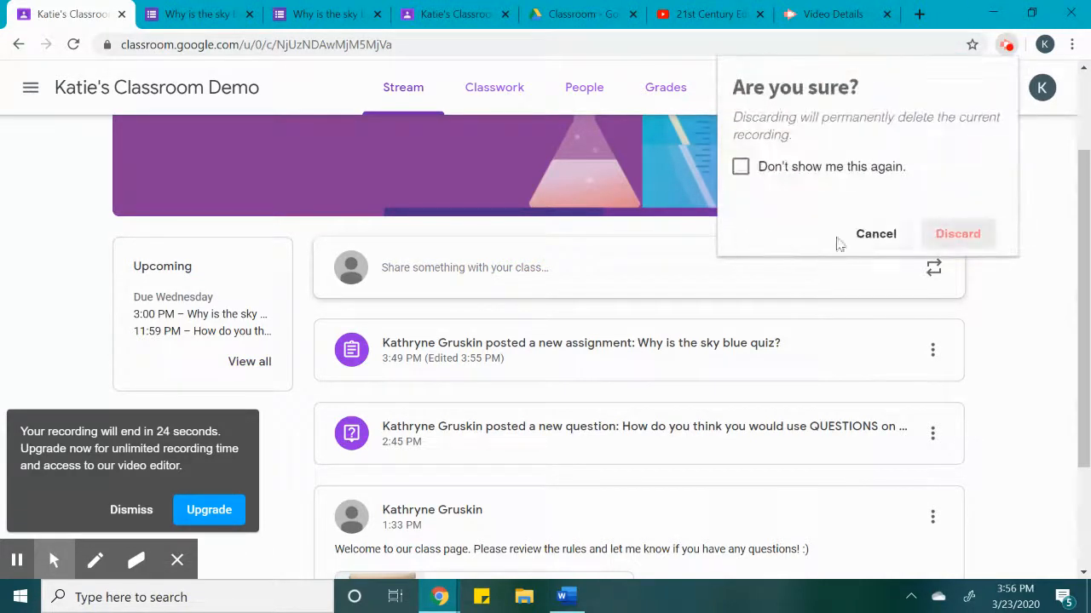